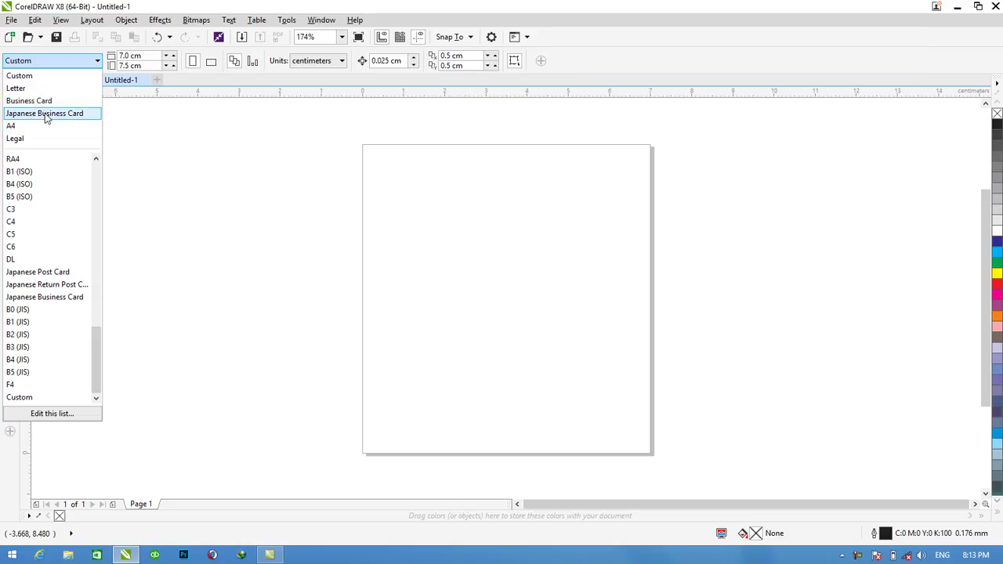
Set the page to the Business Card preset and change its height to 1.8 inches
{"action": "left_click", "coordinate": [43, 101]}
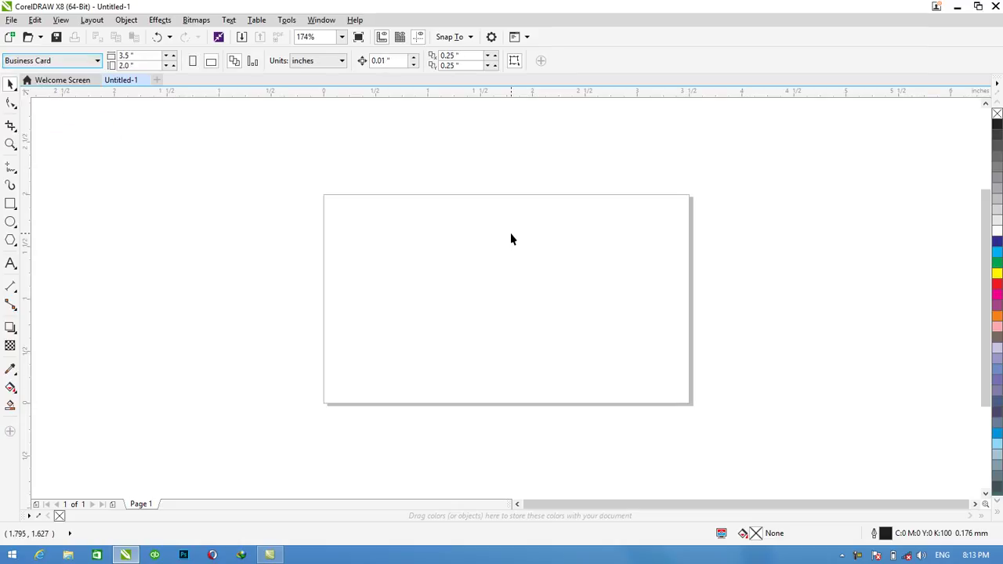
{"action": "left_click", "coordinate": [124, 56]}
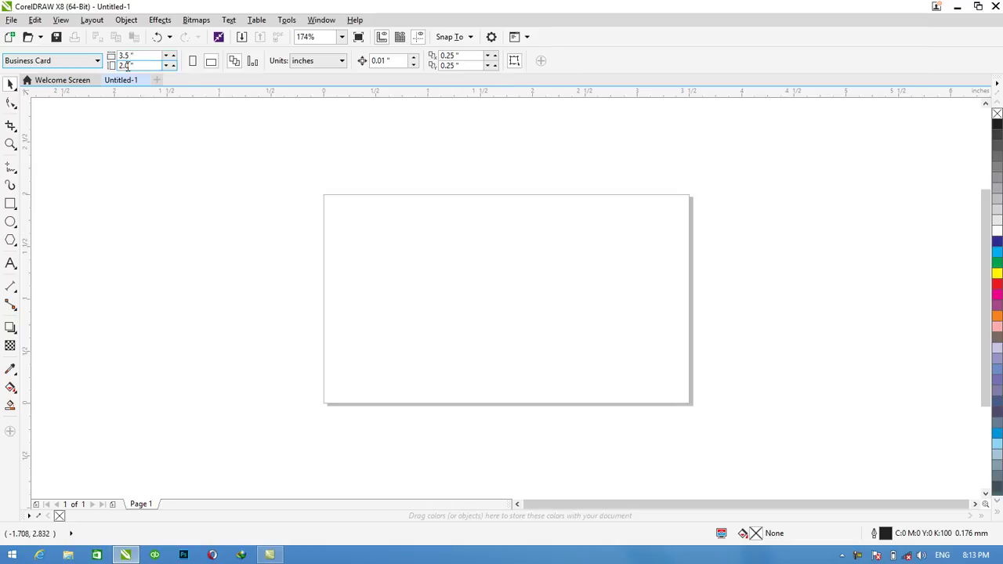
{"action": "left_click", "coordinate": [131, 65]}
{"action": "type", "text": "1"}
{"action": "key", "text": "Return"}
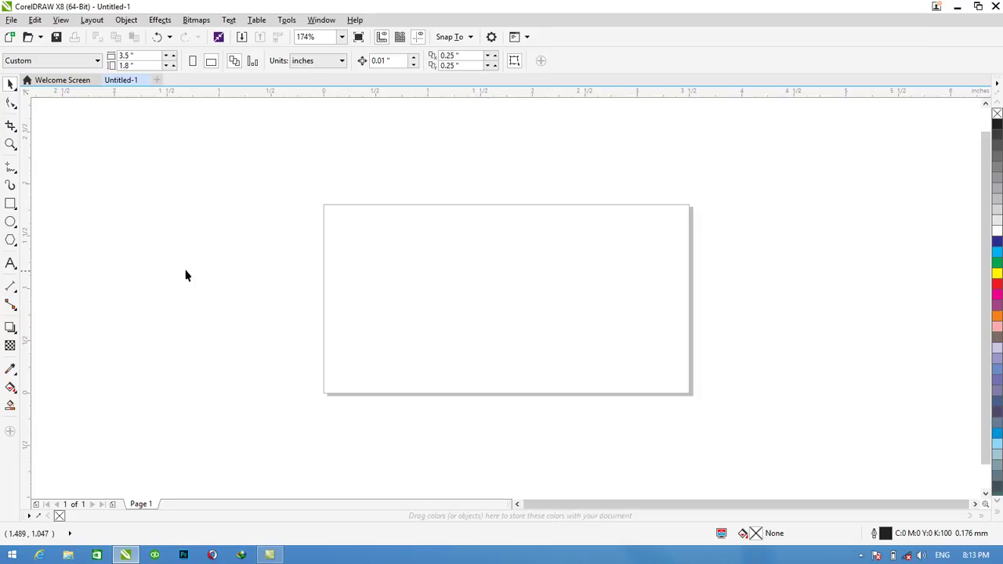
Draw a narrow vertical rectangle about 0.17 by 1.79 inches along the card's left edge
{"action": "left_click", "coordinate": [14, 213]}
{"action": "left_click", "coordinate": [63, 205]}
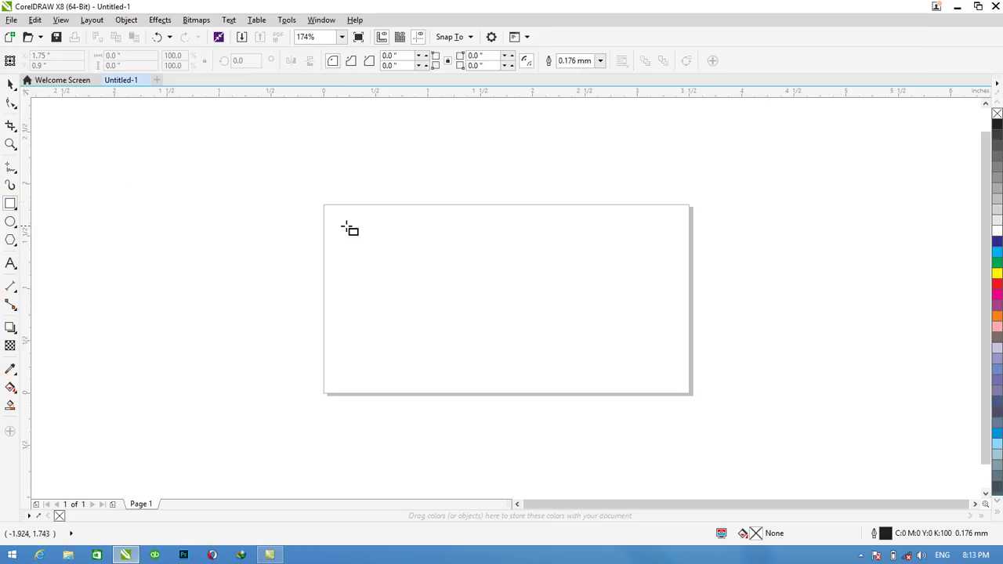
{"action": "left_click_drag", "start_coordinate": [325, 205], "coordinate": [343, 392]}
{"action": "left_click", "coordinate": [11, 85]}
{"action": "left_click_drag", "start_coordinate": [327, 277], "coordinate": [324, 280]}
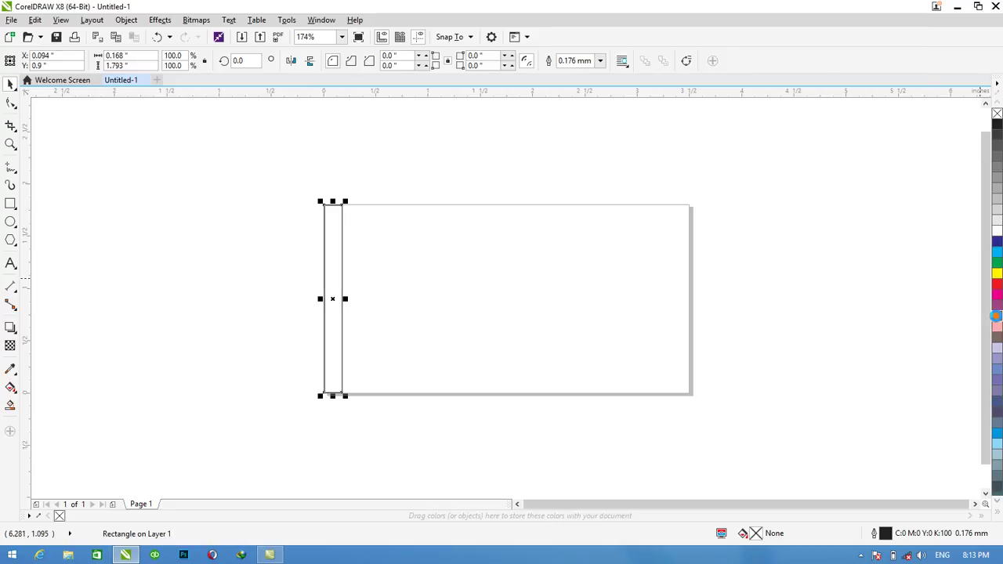
Give the narrow strip an orange fill and a matching orange outline (C0 M60 Y100 K0)
{"action": "left_click", "coordinate": [998, 317]}
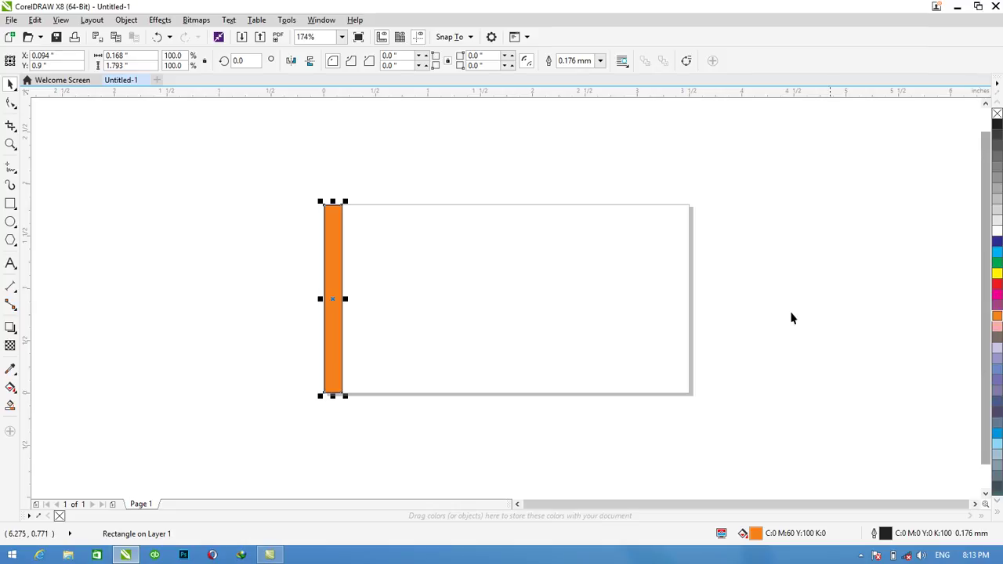
{"action": "left_click", "coordinate": [589, 327]}
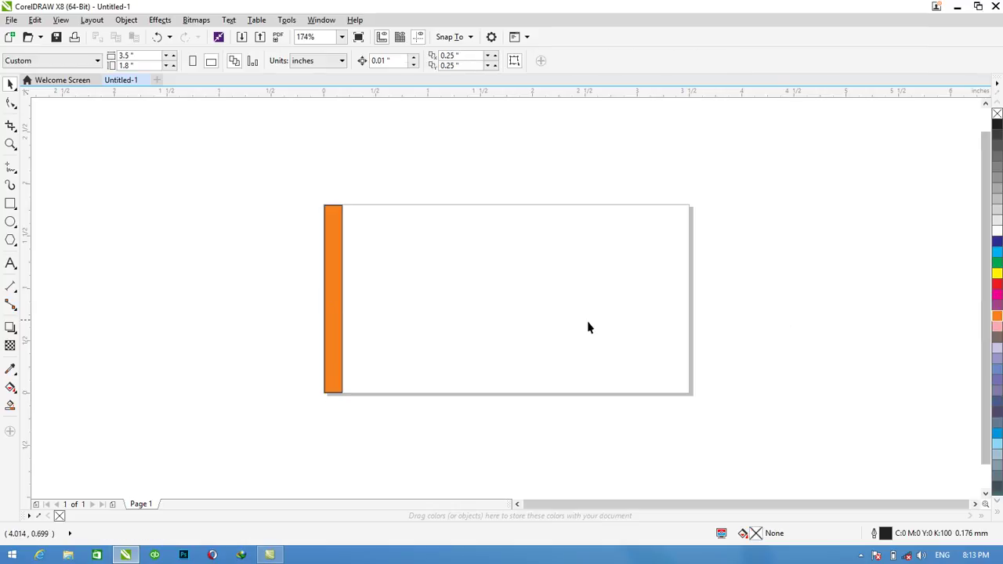
{"action": "left_click", "coordinate": [333, 302]}
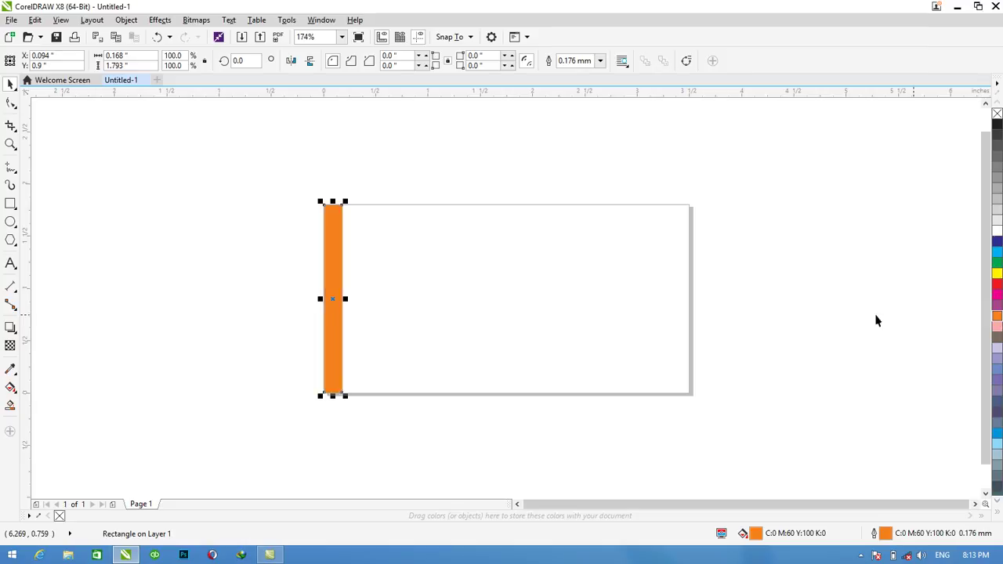
{"action": "left_click", "coordinate": [820, 327]}
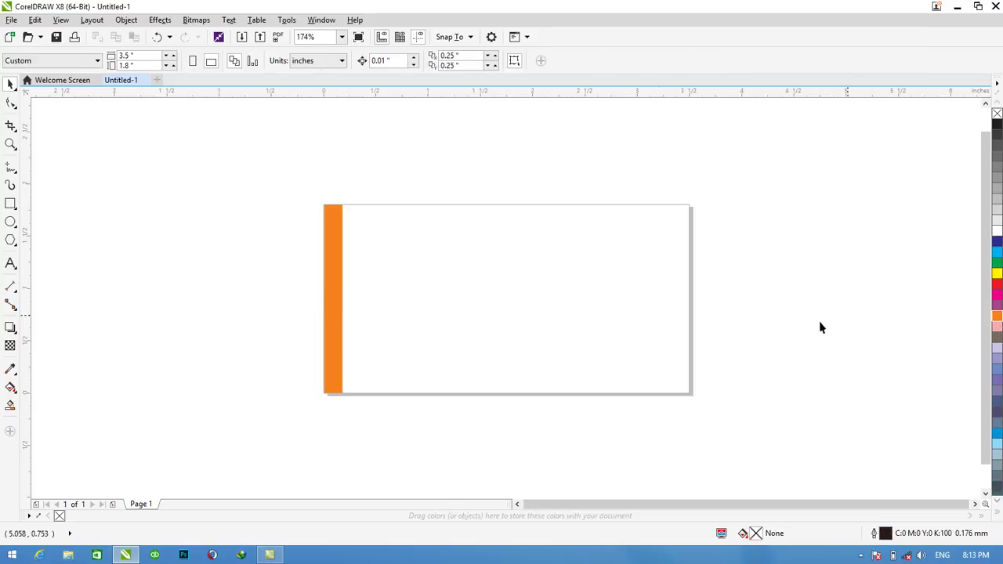
{"action": "left_click", "coordinate": [333, 309]}
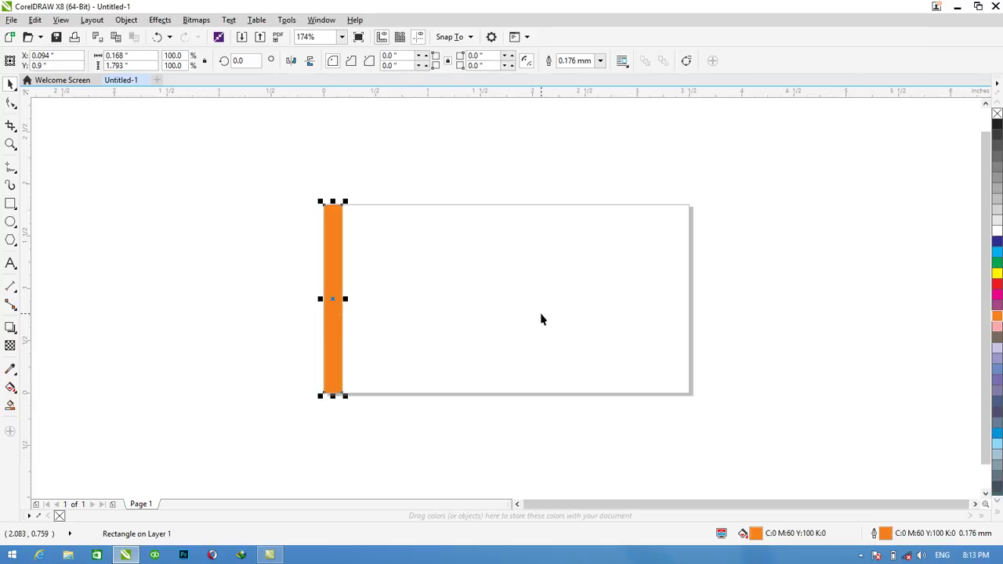
{"action": "left_click", "coordinate": [140, 261]}
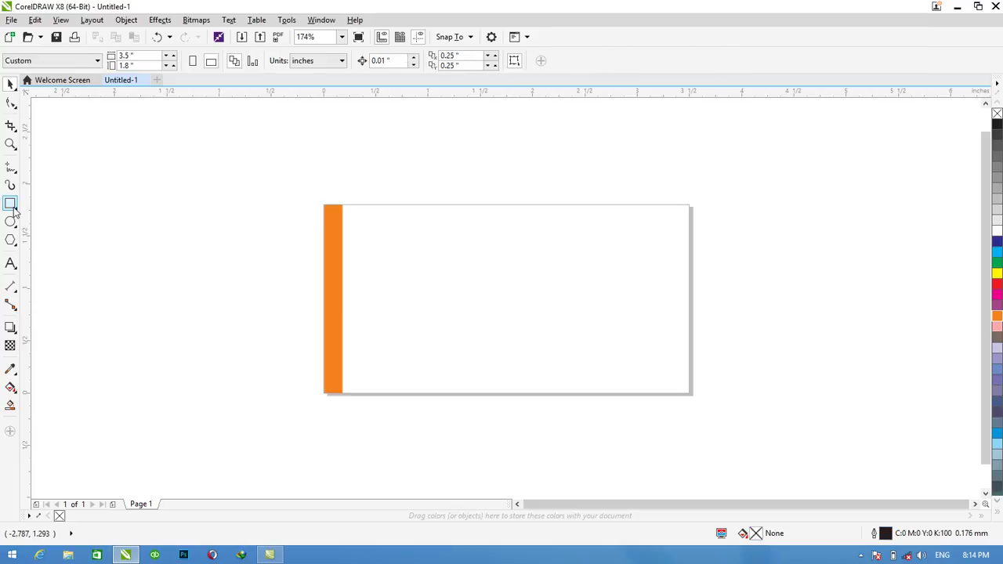
Duplicate the orange strip, place the copy at the card's right edge and widen it inward to about 1.11 inches
{"action": "left_click", "coordinate": [337, 232]}
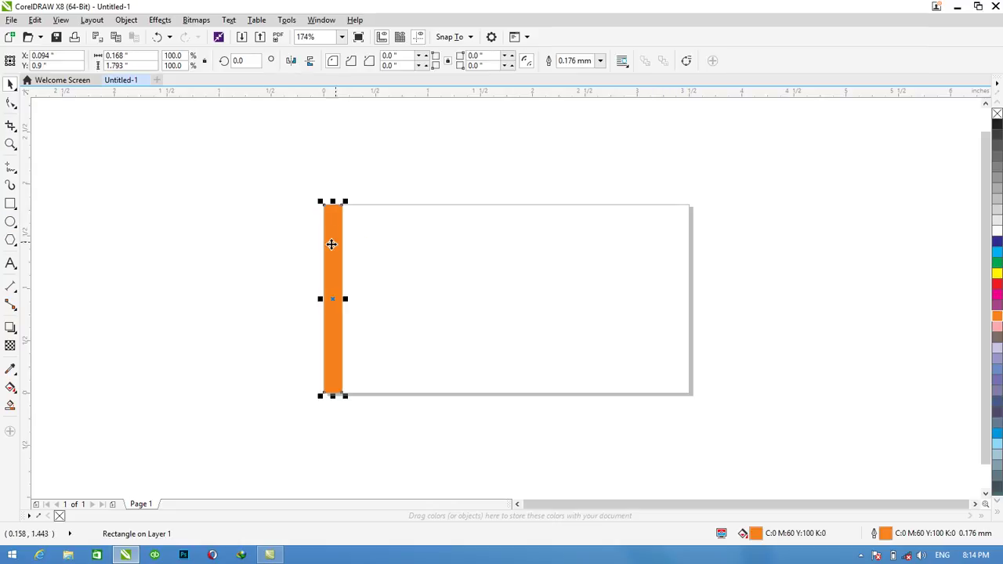
{"action": "key", "text": "ctrl+d"}
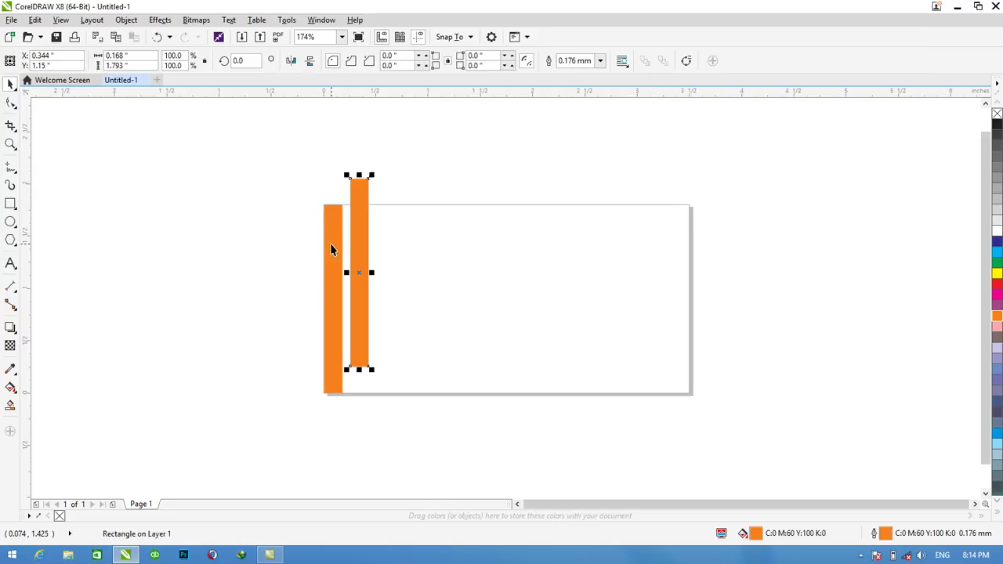
{"action": "left_click_drag", "start_coordinate": [358, 225], "coordinate": [672, 249]}
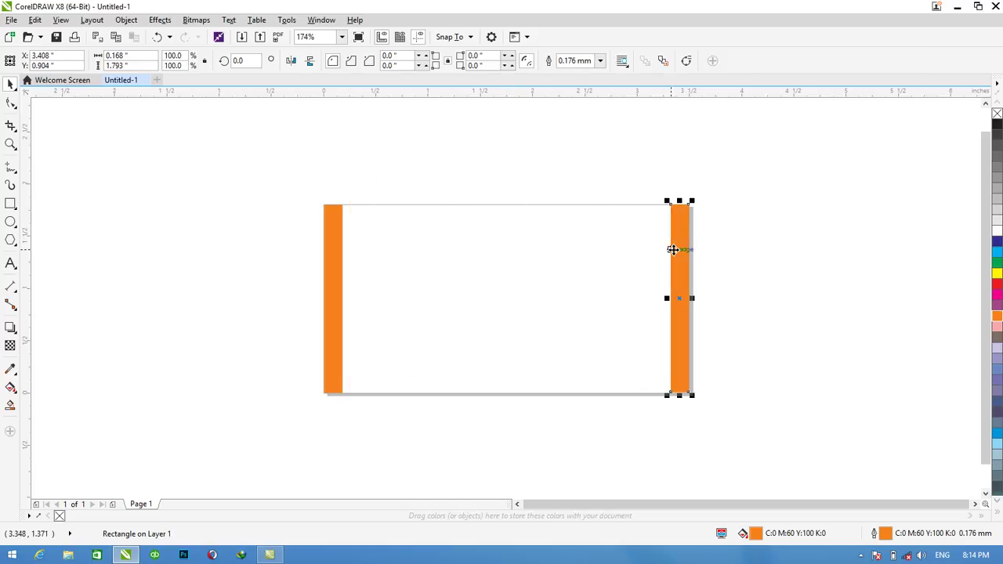
{"action": "left_click_drag", "start_coordinate": [664, 298], "coordinate": [565, 313]}
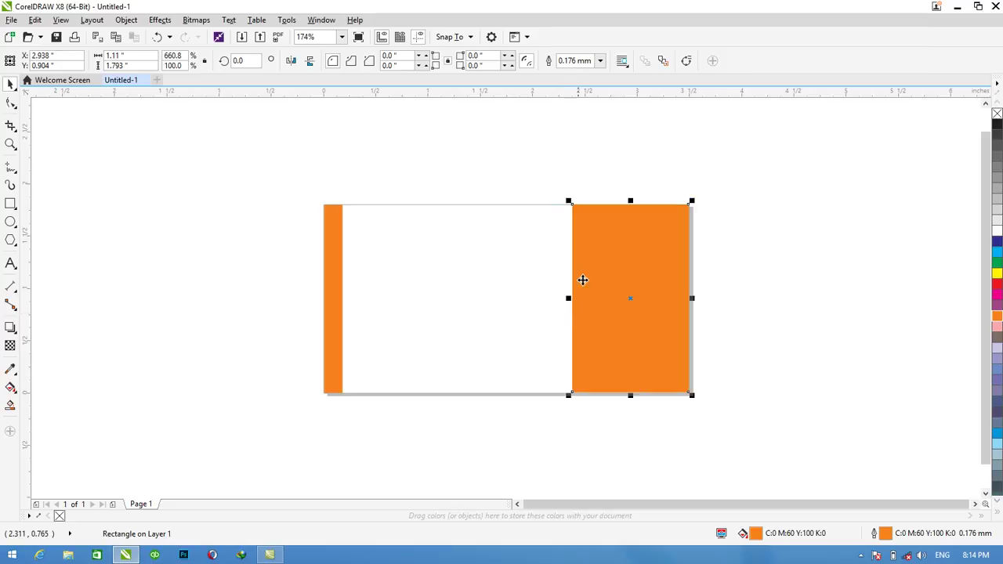
Recolor the wide right-hand rectangle's fill and outline to 80% black
{"action": "left_click", "coordinate": [1000, 156]}
{"action": "left_click", "coordinate": [1000, 147]}
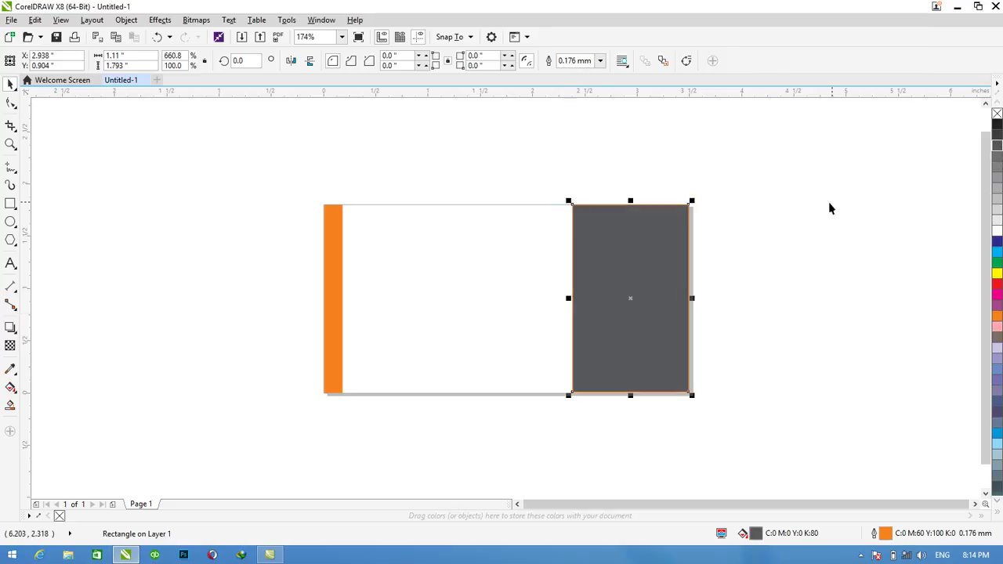
{"action": "left_click", "coordinate": [724, 276]}
{"action": "left_click", "coordinate": [635, 281]}
{"action": "right_click", "coordinate": [998, 149]}
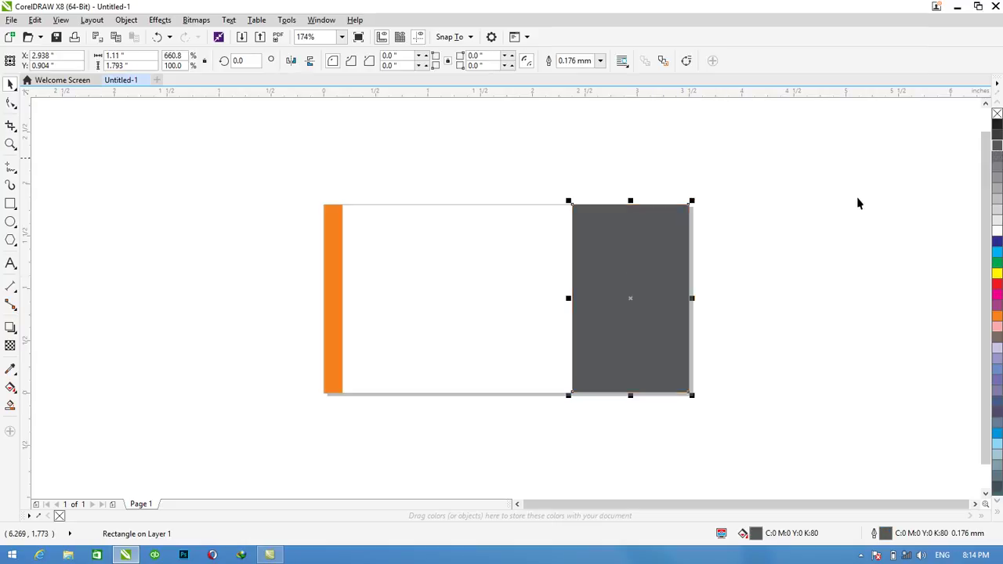
{"action": "left_click", "coordinate": [857, 202]}
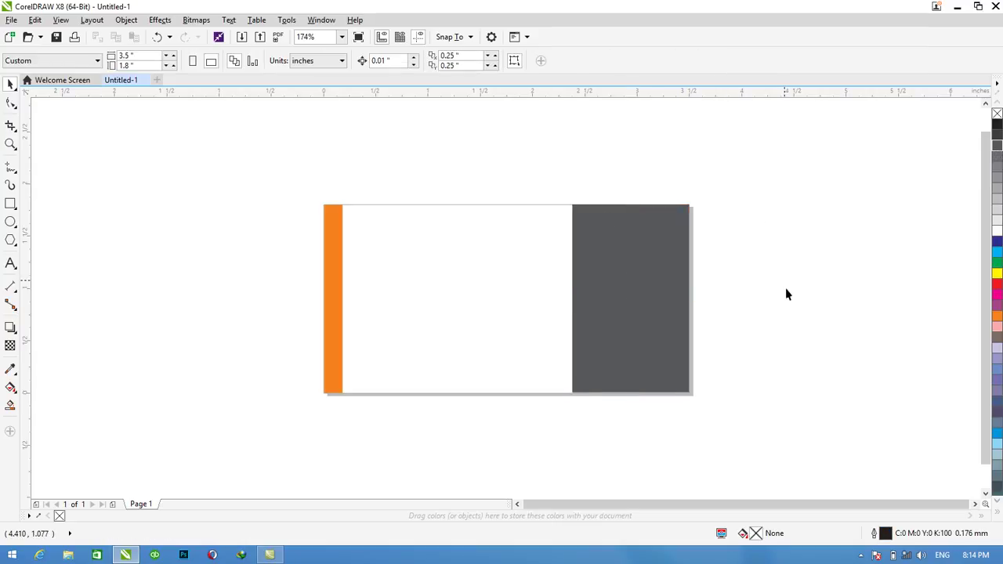
Nudge the dark gray rectangle 0.01 inch to the right
{"action": "left_click", "coordinate": [644, 310]}
{"action": "key", "text": "Right"}
{"action": "left_click", "coordinate": [833, 322]}
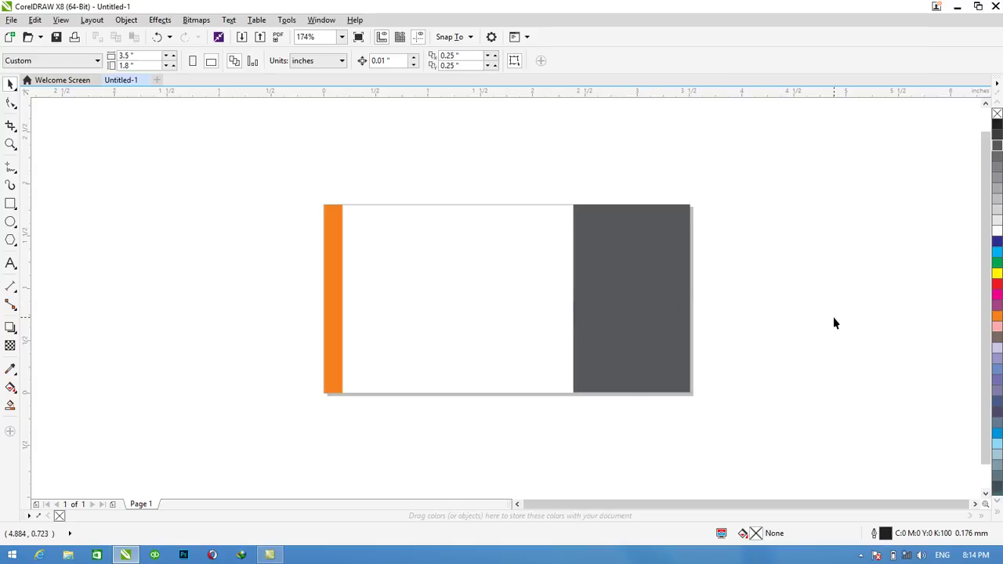
Draw a horizontal rectangle about 1.66 by 0.44 inches across the gray block, ending at the card's right edge
{"action": "left_click", "coordinate": [12, 206]}
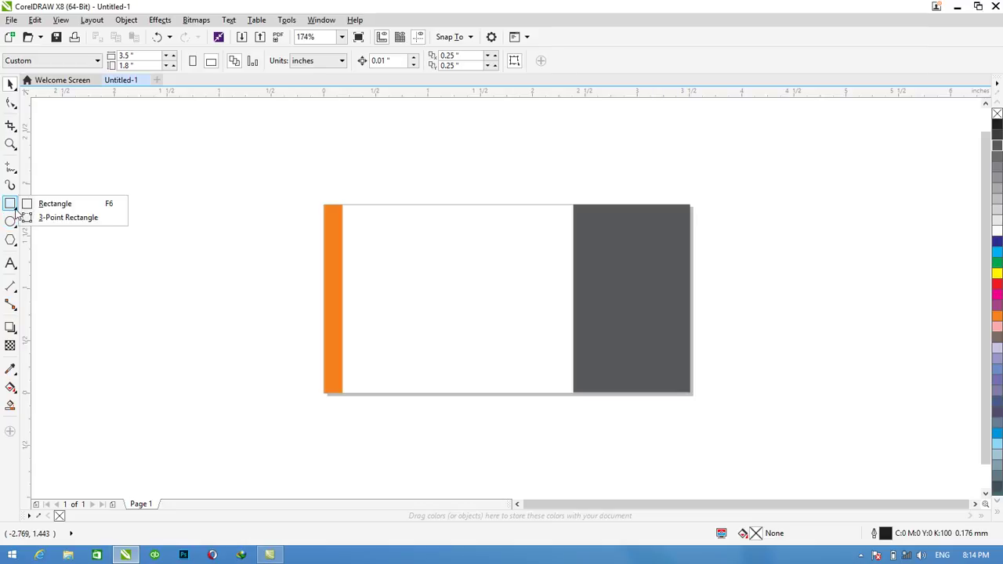
{"action": "left_click", "coordinate": [69, 205]}
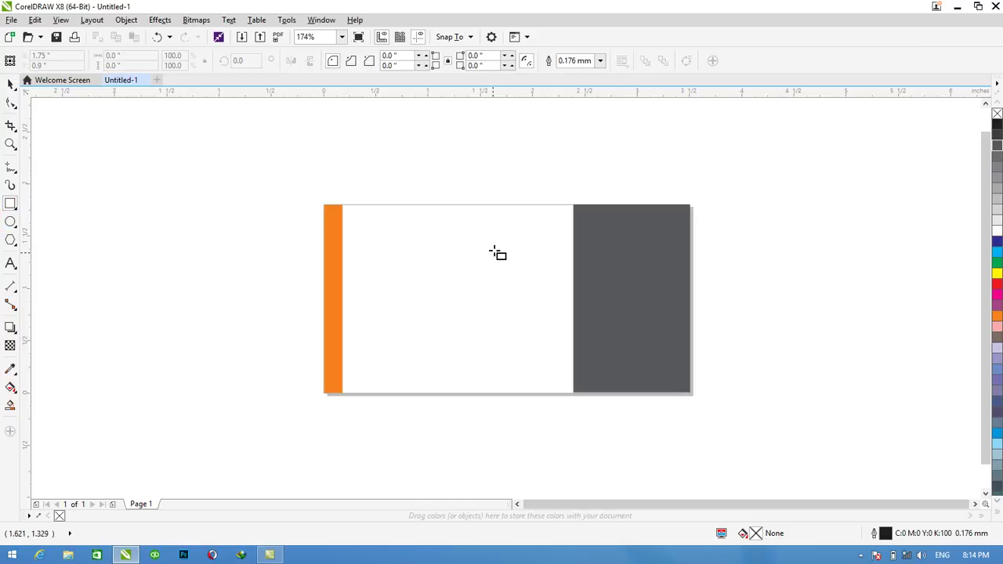
{"action": "left_click_drag", "start_coordinate": [516, 252], "coordinate": [687, 298]}
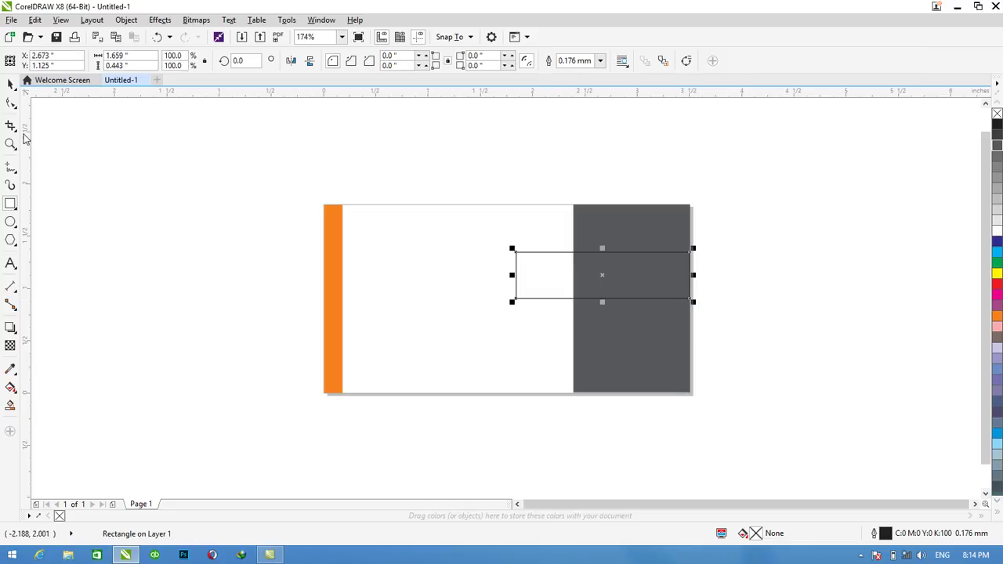
{"action": "left_click", "coordinate": [11, 84]}
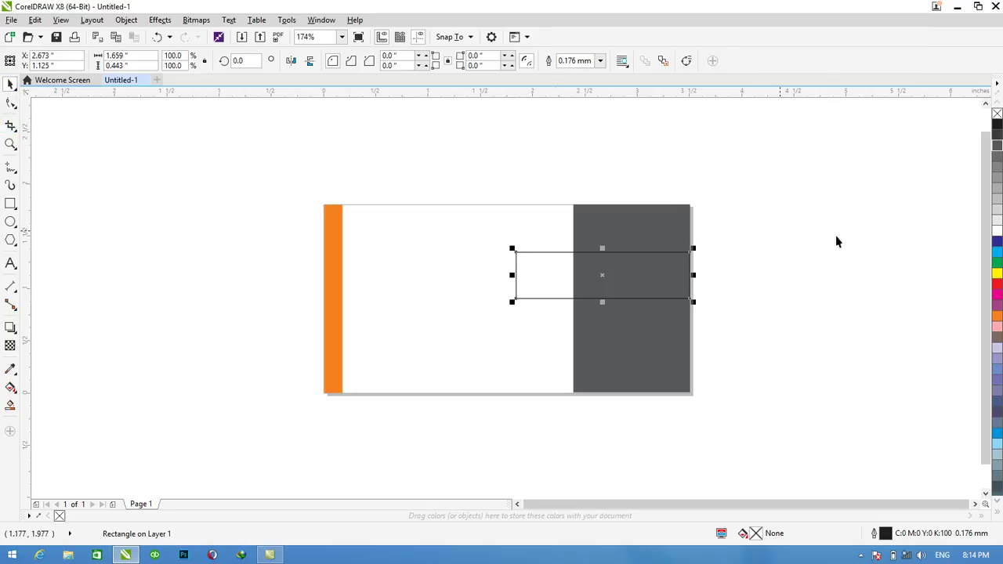
Give the horizontal rectangle an orange outline and an orange fill (C0 M60 Y100 K0)
{"action": "right_click", "coordinate": [997, 316]}
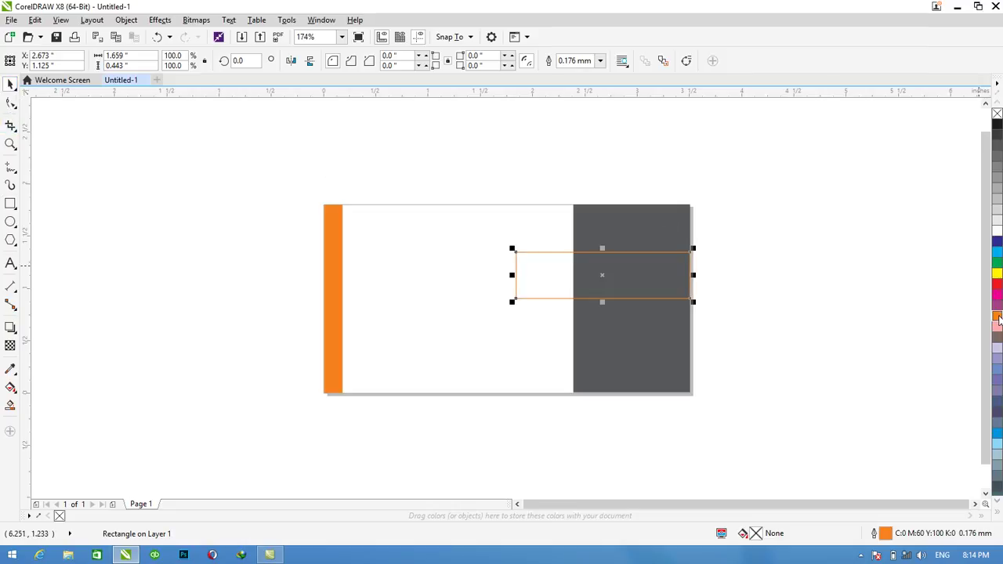
{"action": "left_click", "coordinate": [997, 316]}
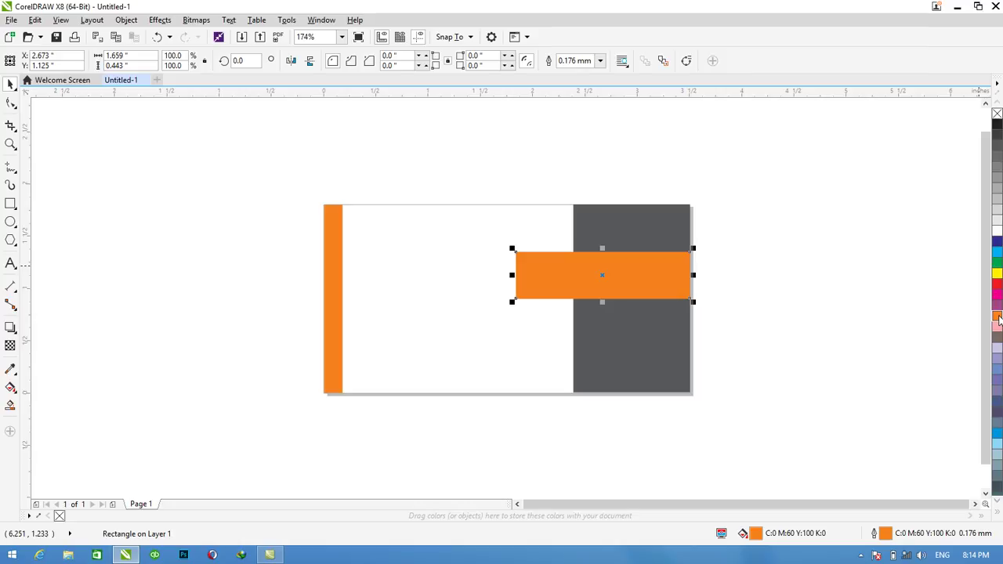
{"action": "left_click", "coordinate": [854, 337]}
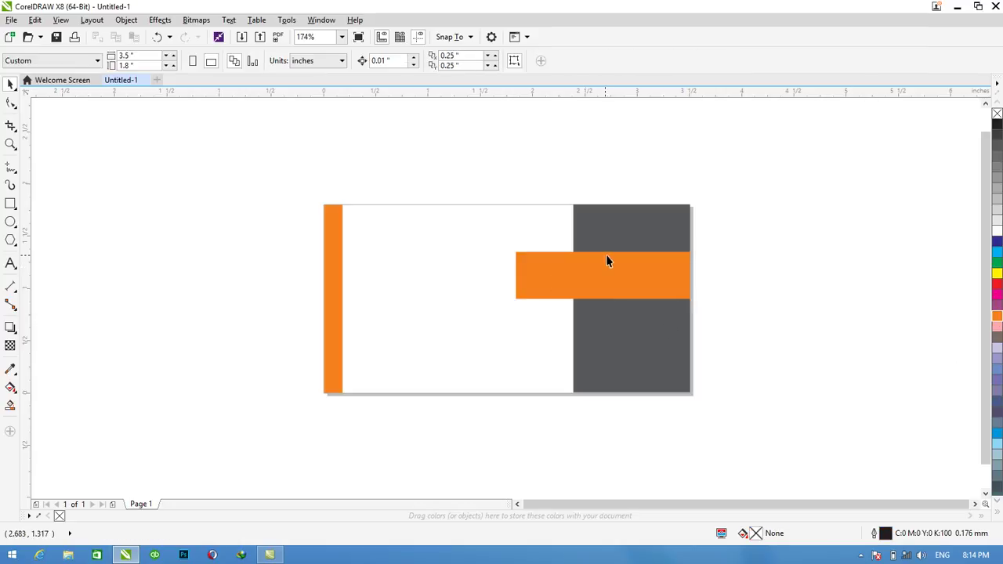
Nudge the narrow orange strip 0.01 inch left against the card's left edge
{"action": "scroll", "coordinate": [608, 258], "scroll_direction": "up", "scroll_amount": 2}
{"action": "scroll", "coordinate": [609, 261], "scroll_direction": "down", "scroll_amount": 2}
{"action": "scroll", "coordinate": [609, 261], "scroll_direction": "up", "scroll_amount": 2}
{"action": "left_click", "coordinate": [138, 251]}
{"action": "key", "text": "Left"}
Round all four corners of the horizontal orange bar with the Shape tool to a radius of about 0.128 inch
{"action": "left_click", "coordinate": [597, 275]}
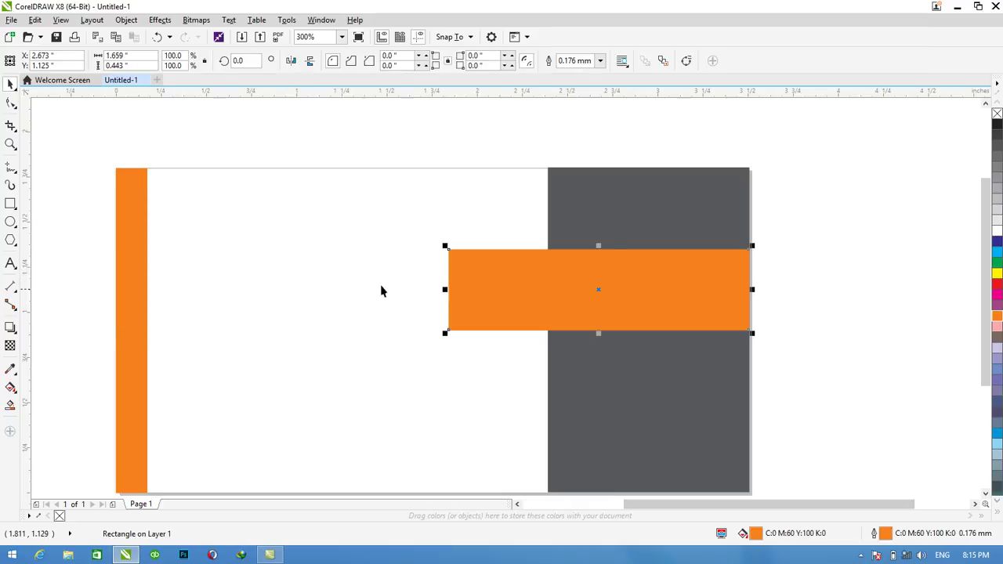
{"action": "left_click", "coordinate": [10, 105]}
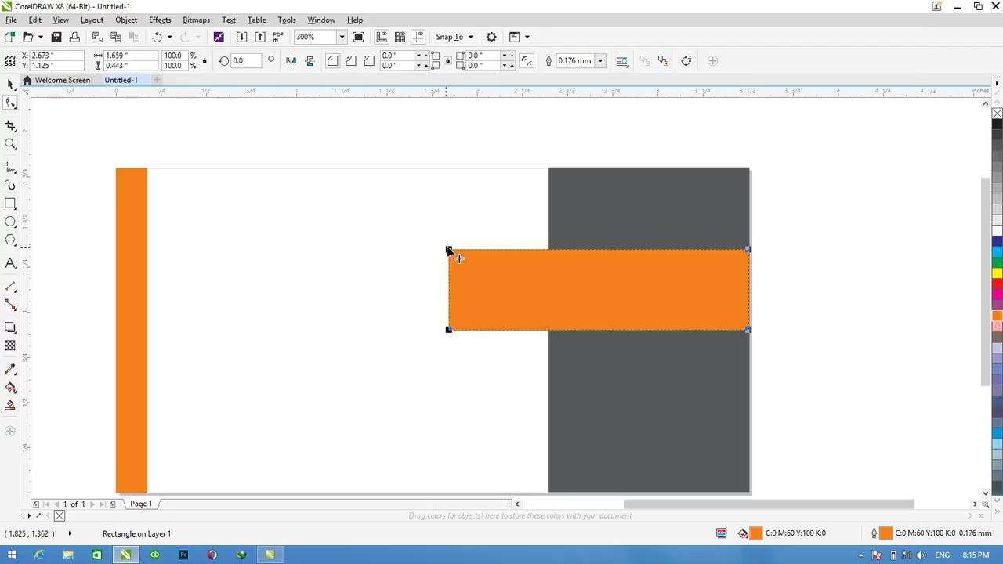
{"action": "left_click_drag", "start_coordinate": [447, 250], "coordinate": [472, 252]}
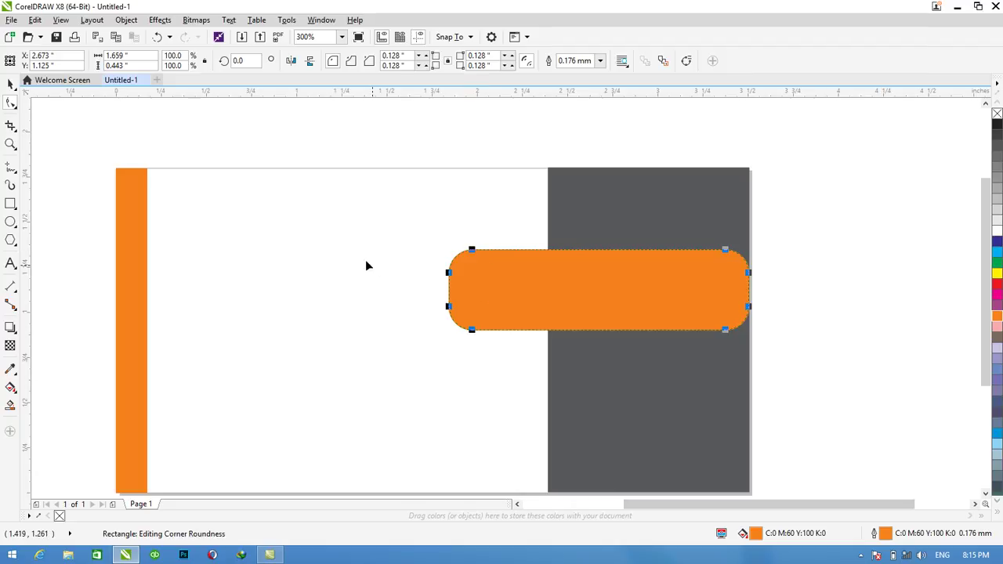
{"action": "left_click", "coordinate": [10, 83]}
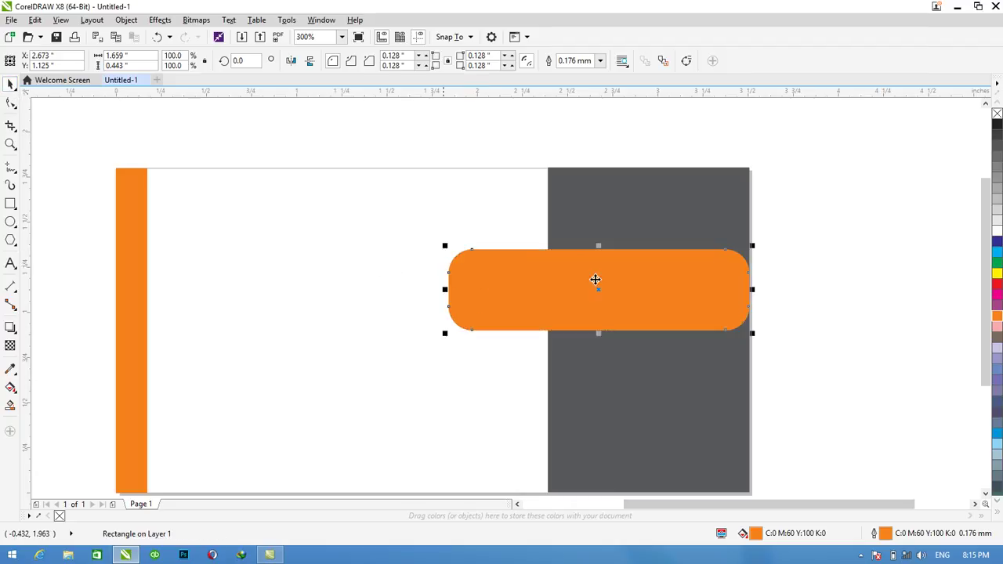
Stretch the rounded orange bar past the card's right edge to a width of about 1.885 inches
{"action": "left_click", "coordinate": [730, 285]}
{"action": "left_click_drag", "start_coordinate": [751, 290], "coordinate": [792, 289]}
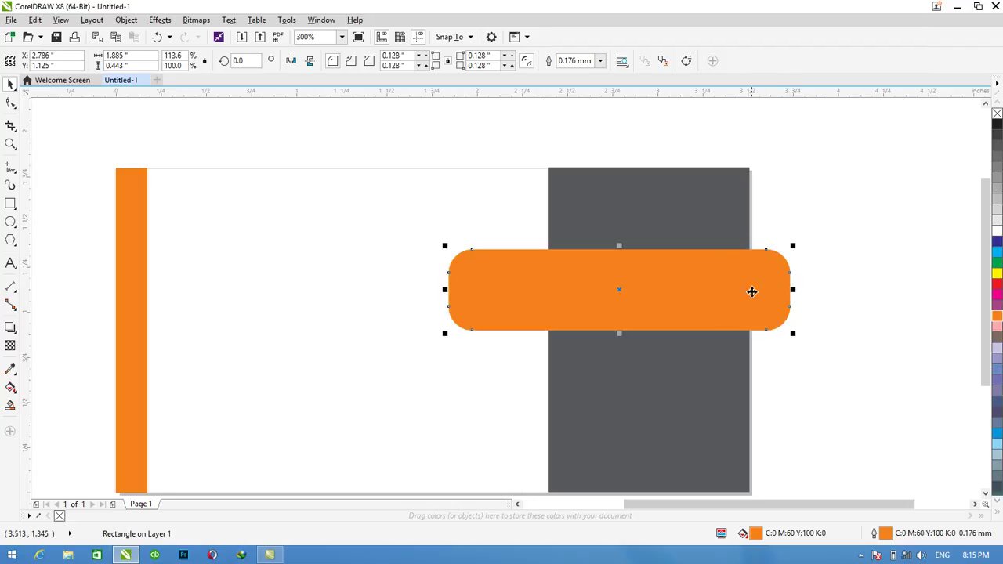
{"action": "left_click", "coordinate": [815, 363]}
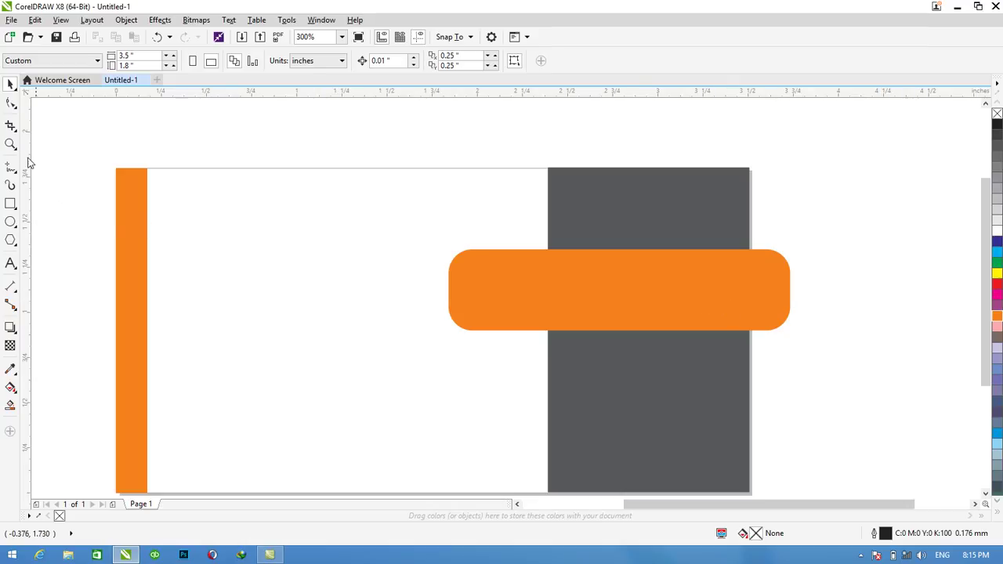
Cut the rounded orange bar from its upper to its lower edge with the Knife tool along the card's right edge
{"action": "left_click", "coordinate": [16, 133]}
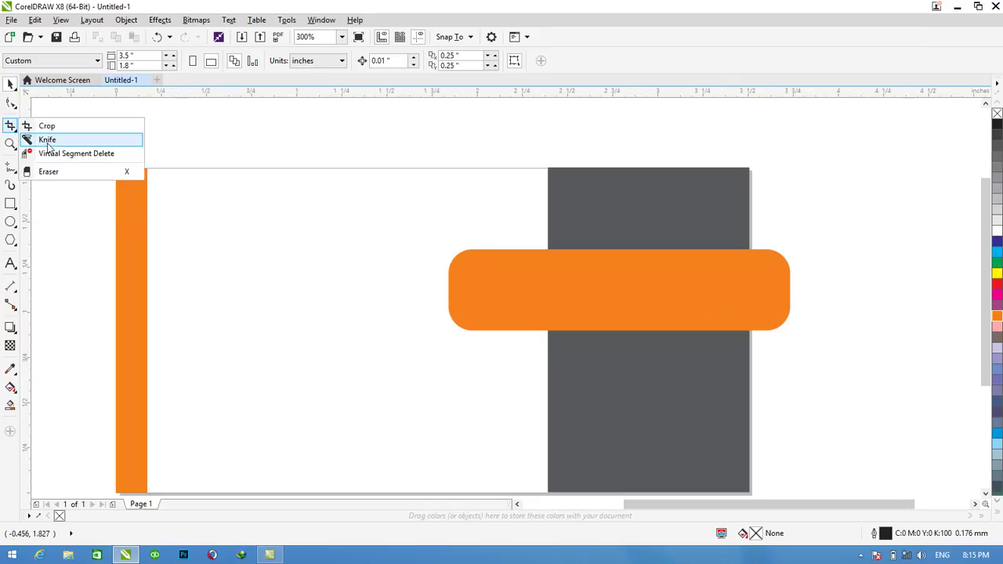
{"action": "left_click", "coordinate": [48, 141]}
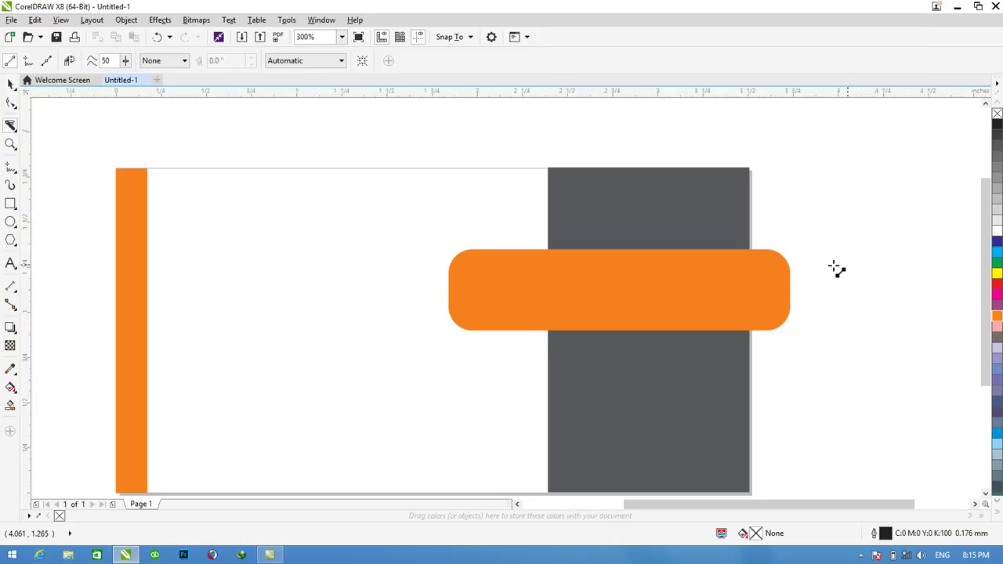
{"action": "scroll", "coordinate": [812, 253], "scroll_direction": "up", "scroll_amount": 2}
{"action": "scroll", "coordinate": [707, 258], "scroll_direction": "up", "scroll_amount": 1}
{"action": "scroll", "coordinate": [700, 255], "scroll_direction": "down", "scroll_amount": 1}
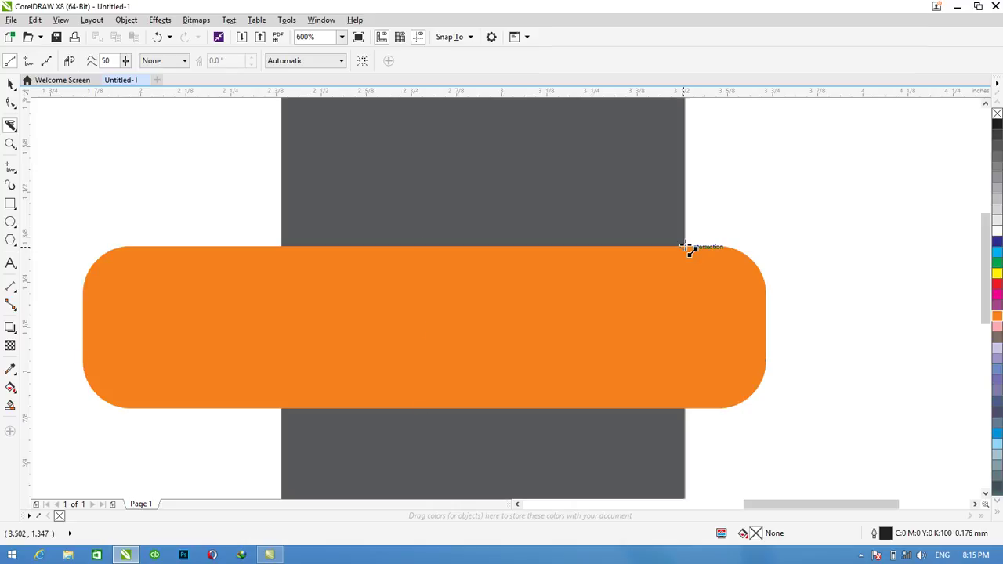
{"action": "left_click", "coordinate": [687, 248]}
{"action": "left_click_drag", "start_coordinate": [687, 247], "coordinate": [689, 414]}
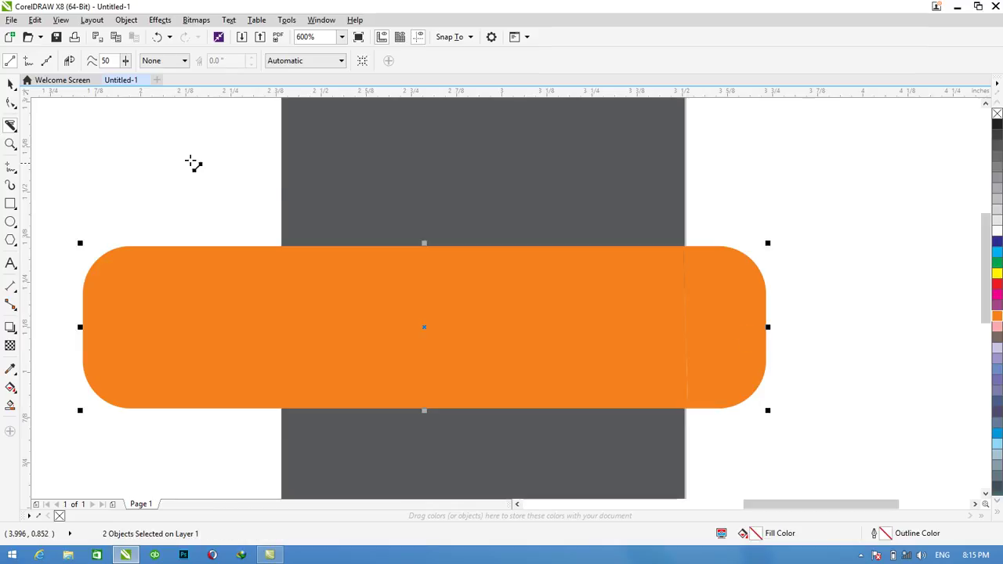
Separate the rounded end piece that sticks out beyond the card's right edge from the orange bar and delete it
{"action": "left_click", "coordinate": [11, 84]}
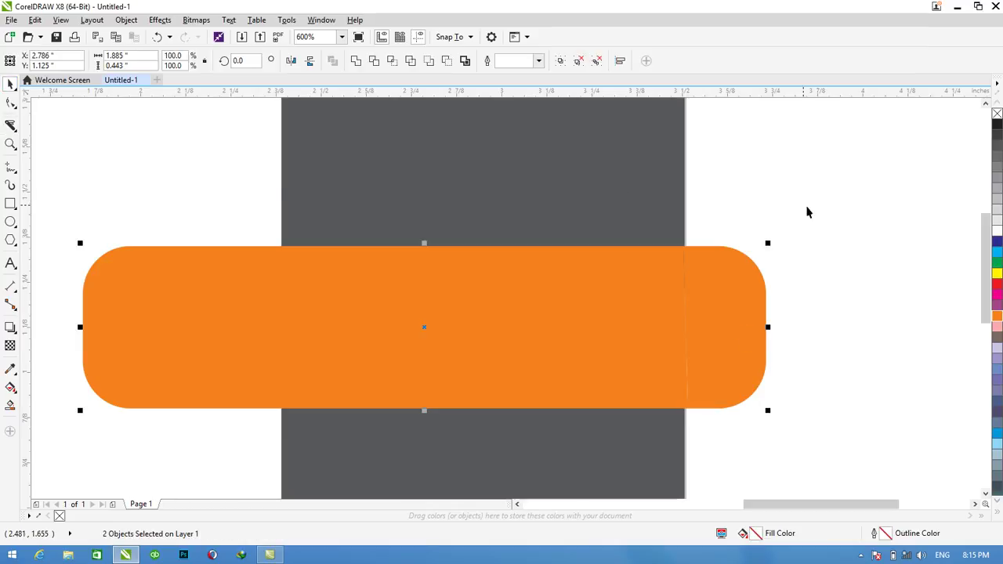
{"action": "left_click", "coordinate": [778, 257]}
{"action": "left_click", "coordinate": [729, 273]}
{"action": "left_click_drag", "start_coordinate": [730, 273], "coordinate": [816, 252]}
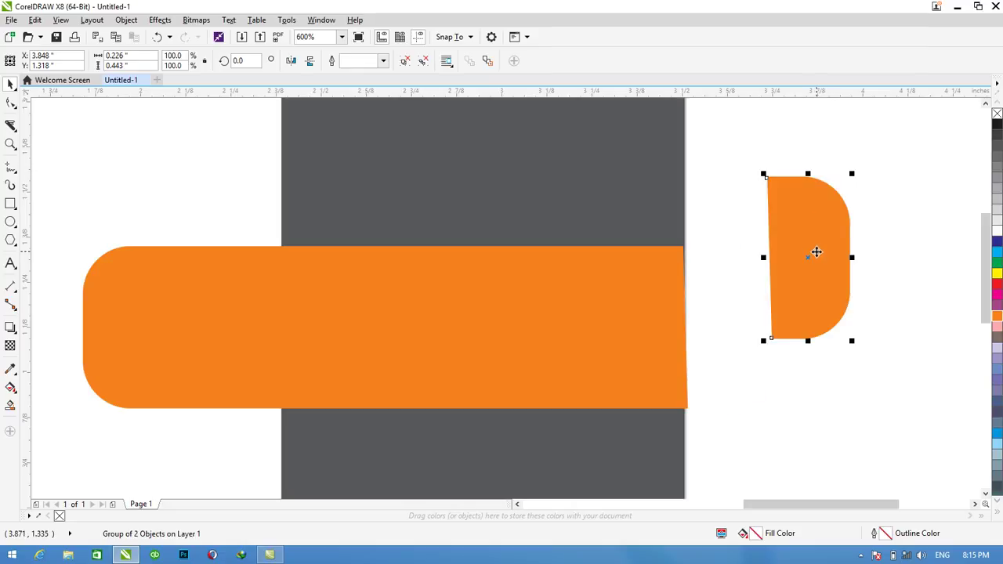
{"action": "key", "text": "Delete"}
{"action": "scroll", "coordinate": [926, 233], "scroll_direction": "down", "scroll_amount": 3}
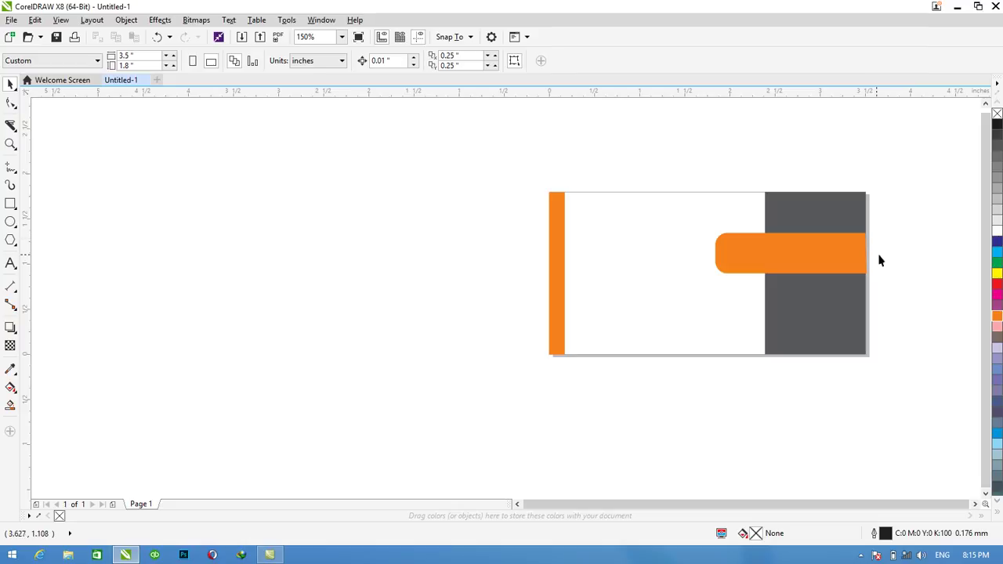
{"action": "left_click", "coordinate": [976, 504]}
{"action": "left_click", "coordinate": [975, 504]}
{"action": "left_click", "coordinate": [623, 250]}
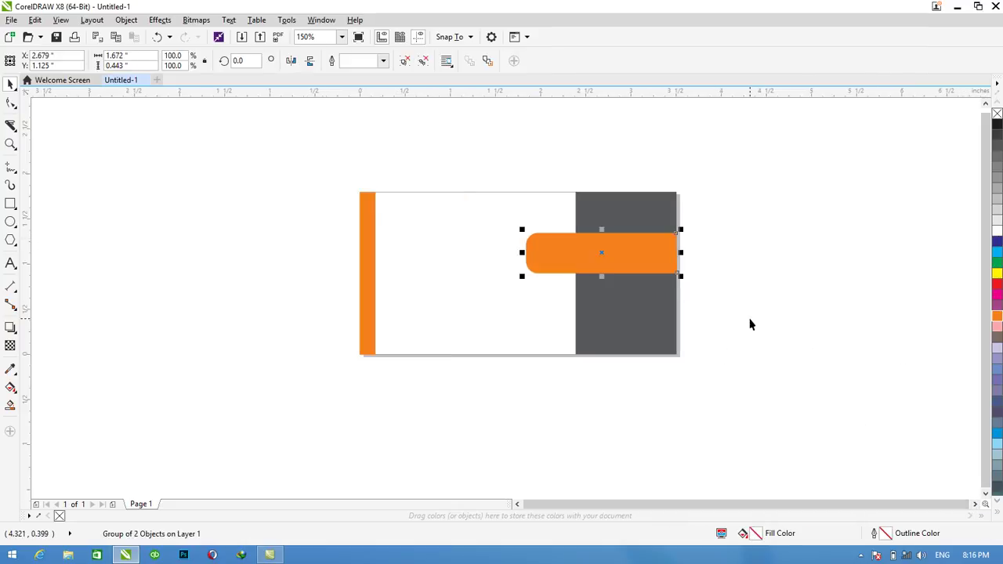
{"action": "key", "text": "ctrl+Right"}
{"action": "key", "text": "ctrl+Left"}
{"action": "left_click", "coordinate": [788, 322]}
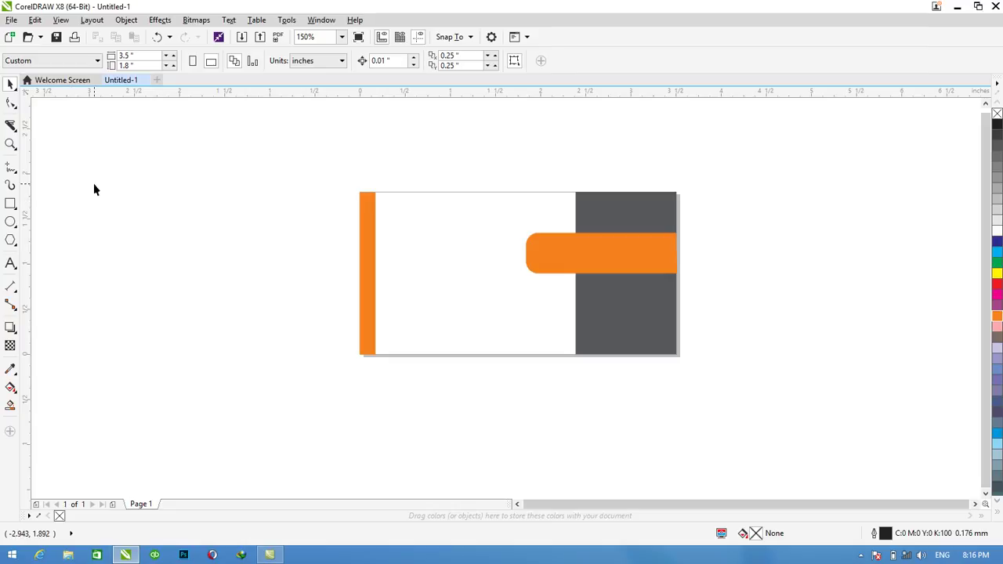
Import TOLO SHAKIBAN LOGO FINAL.jpg from the Desktop and place it about 0.53 inch wide in the card's upper-left area beside the orange strip
{"action": "key", "text": "ctrl+i"}
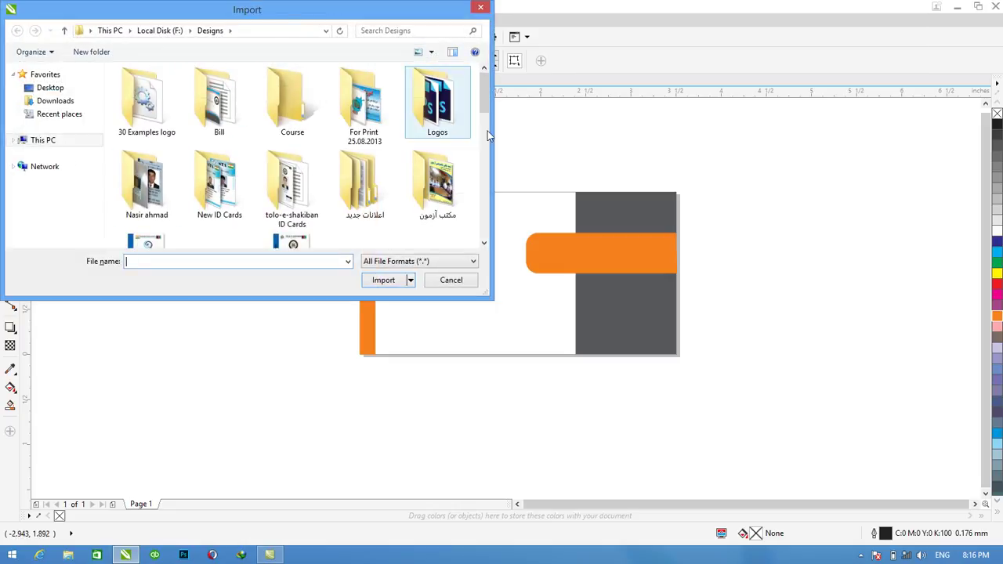
{"action": "left_click", "coordinate": [49, 87]}
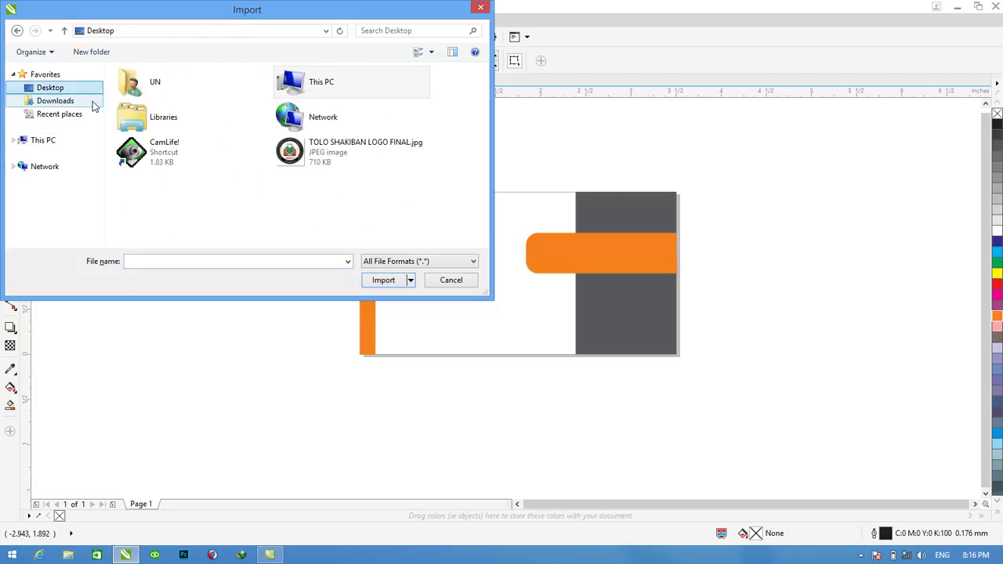
{"action": "left_click", "coordinate": [321, 165]}
{"action": "left_click", "coordinate": [383, 281]}
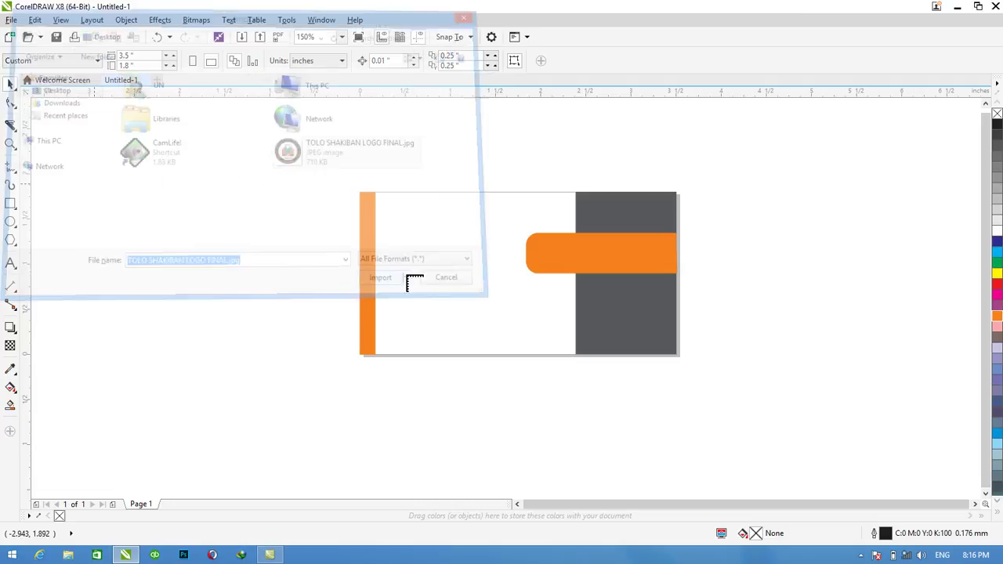
{"action": "left_click_drag", "start_coordinate": [384, 198], "coordinate": [432, 251]}
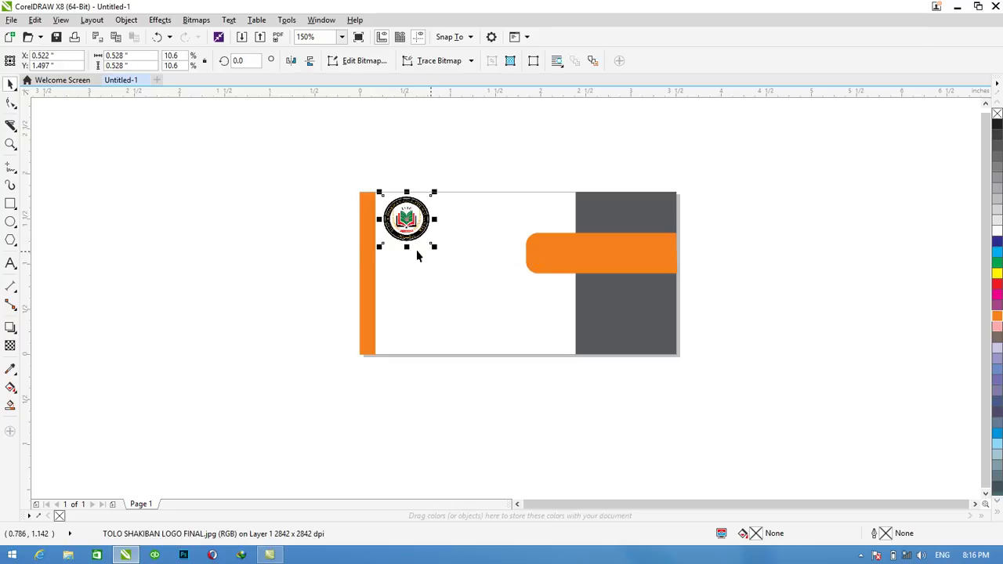
{"action": "left_click", "coordinate": [220, 229]}
{"action": "left_click", "coordinate": [405, 220]}
{"action": "scroll", "coordinate": [404, 210], "scroll_direction": "up", "scroll_amount": 3}
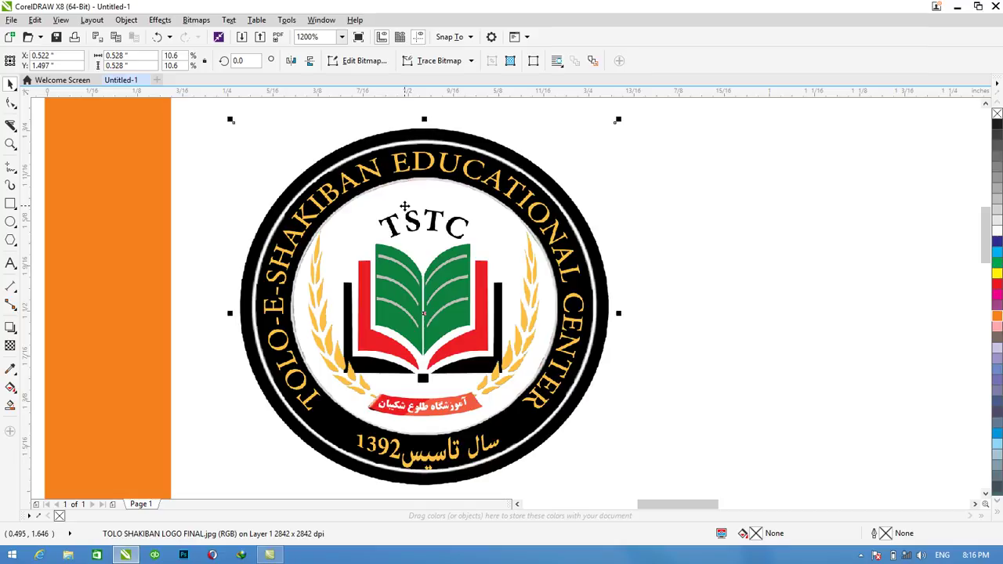
{"action": "scroll", "coordinate": [406, 206], "scroll_direction": "down", "scroll_amount": 2}
{"action": "scroll", "coordinate": [405, 206], "scroll_direction": "down", "scroll_amount": 1}
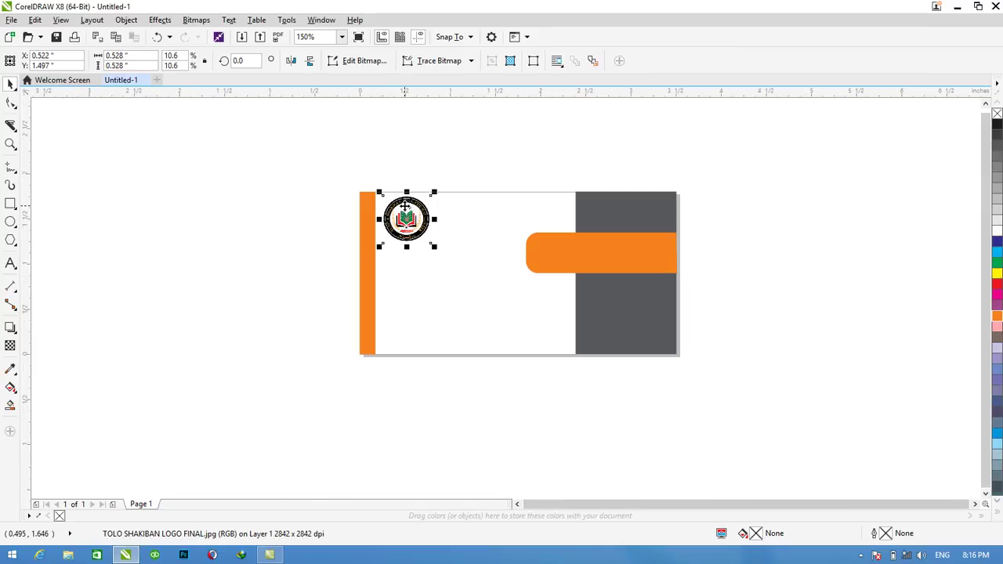
{"action": "left_click", "coordinate": [821, 270]}
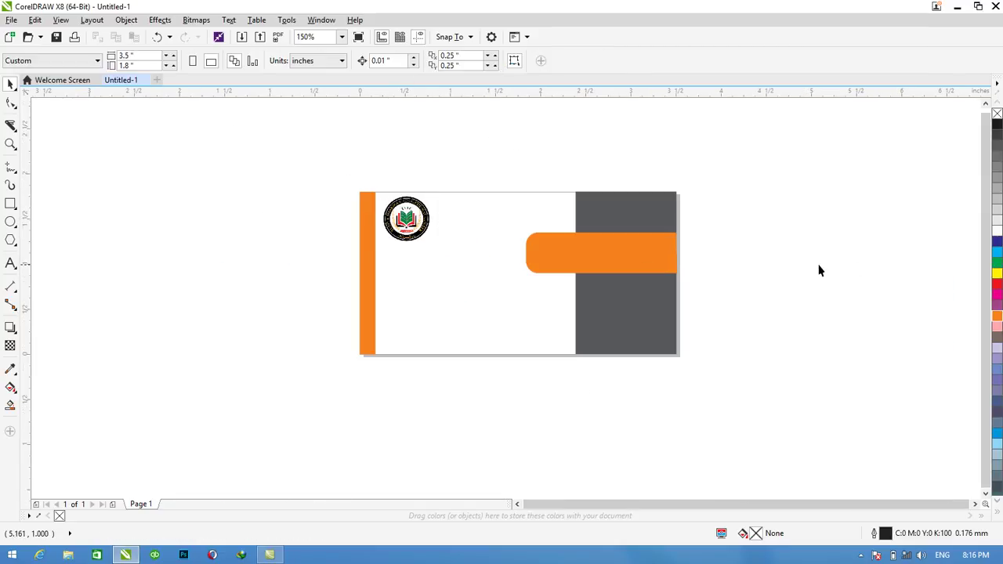
Add the artistic text "Tolo-e-shakian" in Arial 24 pt, starting in the white area below the logo and running across the orange bar
{"action": "left_click", "coordinate": [14, 270]}
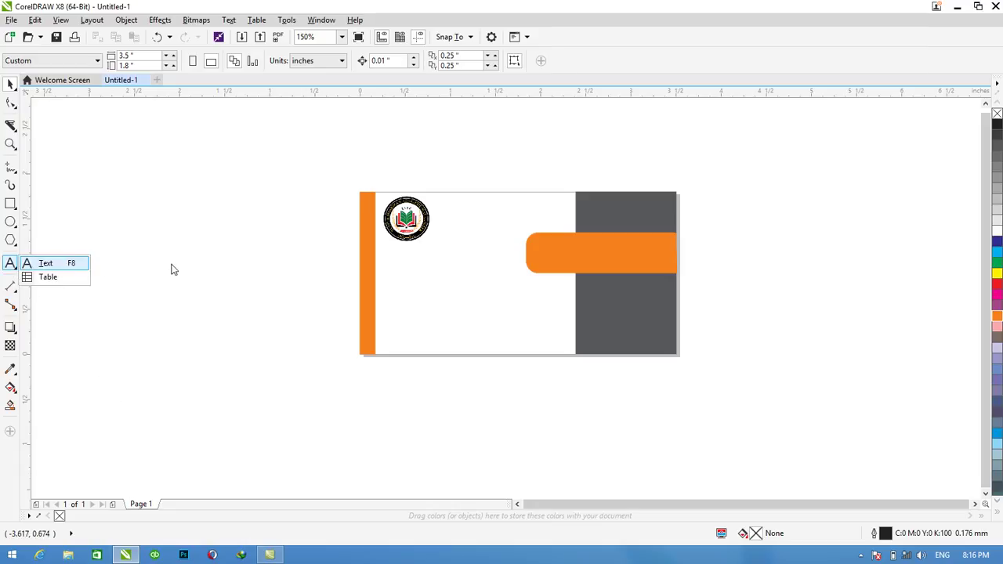
{"action": "left_click", "coordinate": [61, 268]}
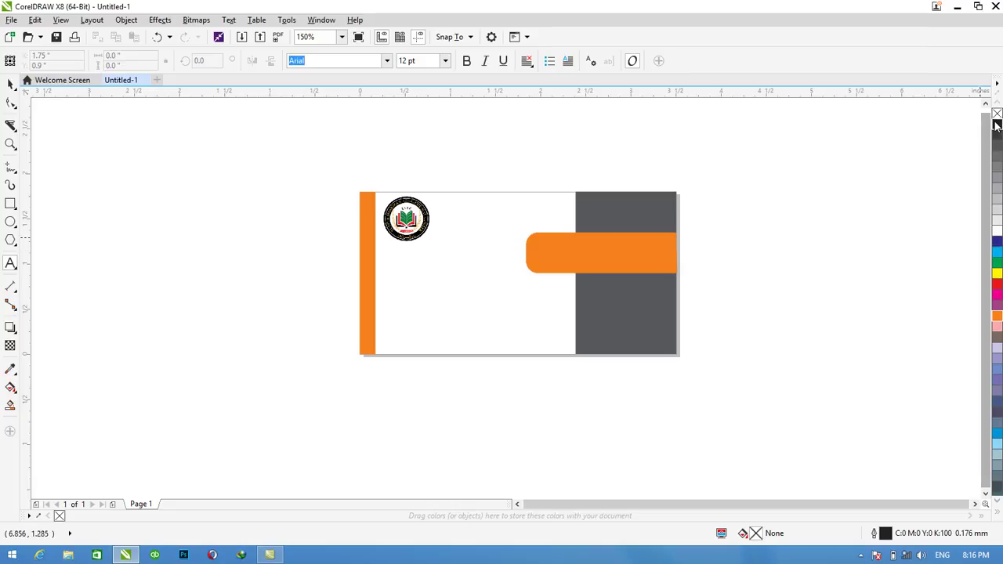
{"action": "left_click", "coordinate": [451, 269]}
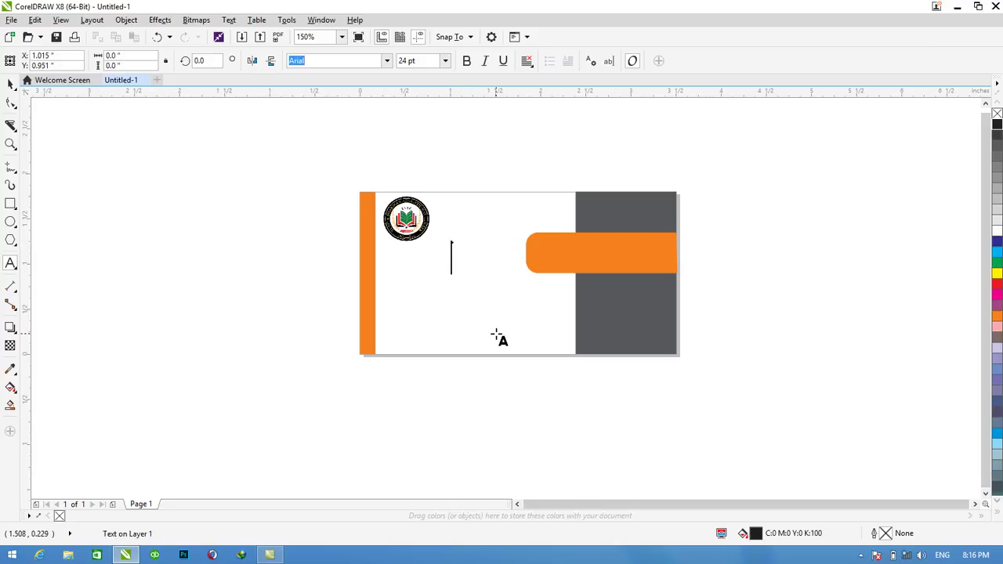
{"action": "type", "text": "Tol"}
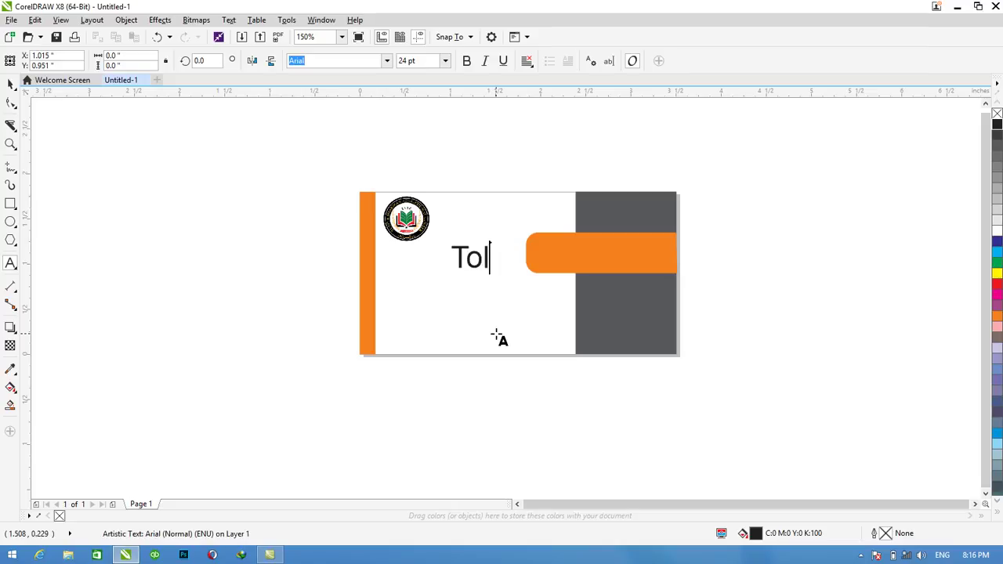
{"action": "type", "text": "o-e-shakian"}
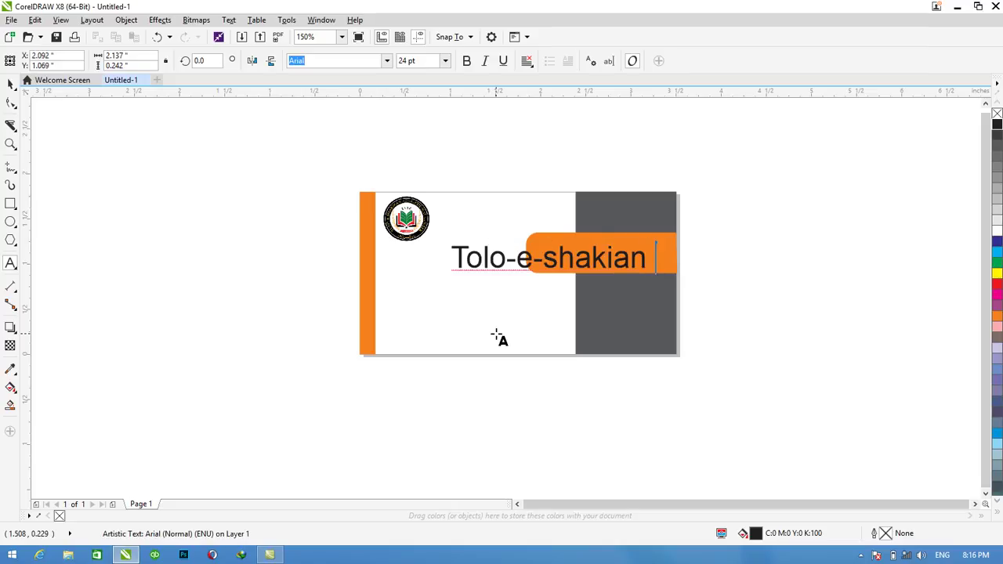
{"action": "type", "text": " ED"}
{"action": "key", "text": "BackSpace"}
{"action": "key", "text": "Left"}
{"action": "type", "text": "d"}
{"action": "key", "text": "BackSpace"}
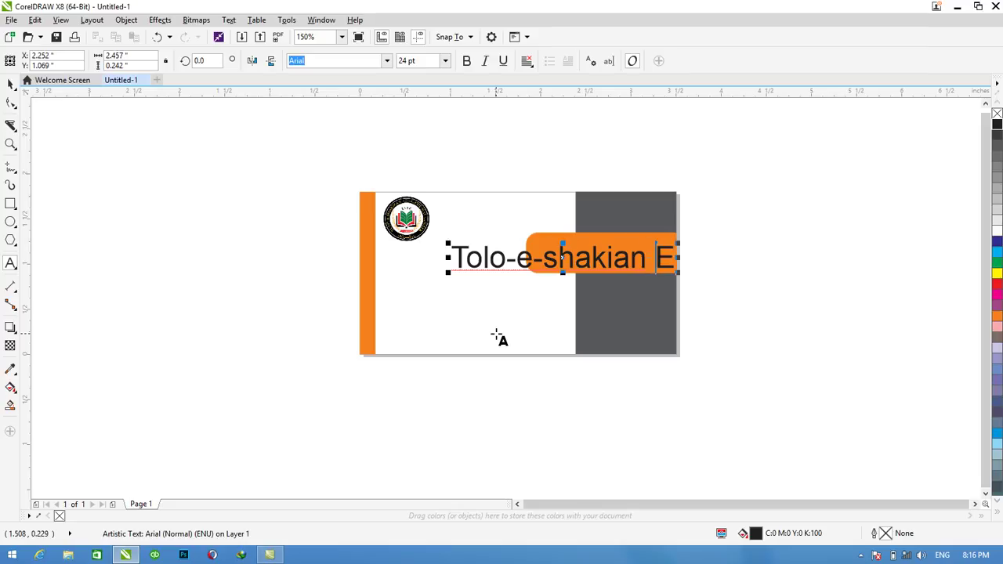
{"action": "left_click", "coordinate": [669, 259]}
{"action": "key", "text": "BackSpace"}
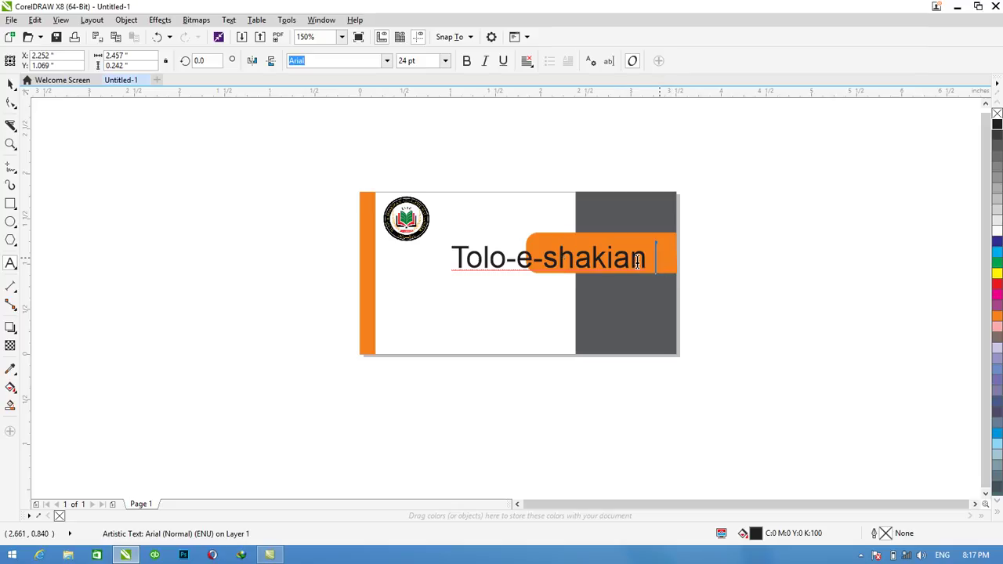